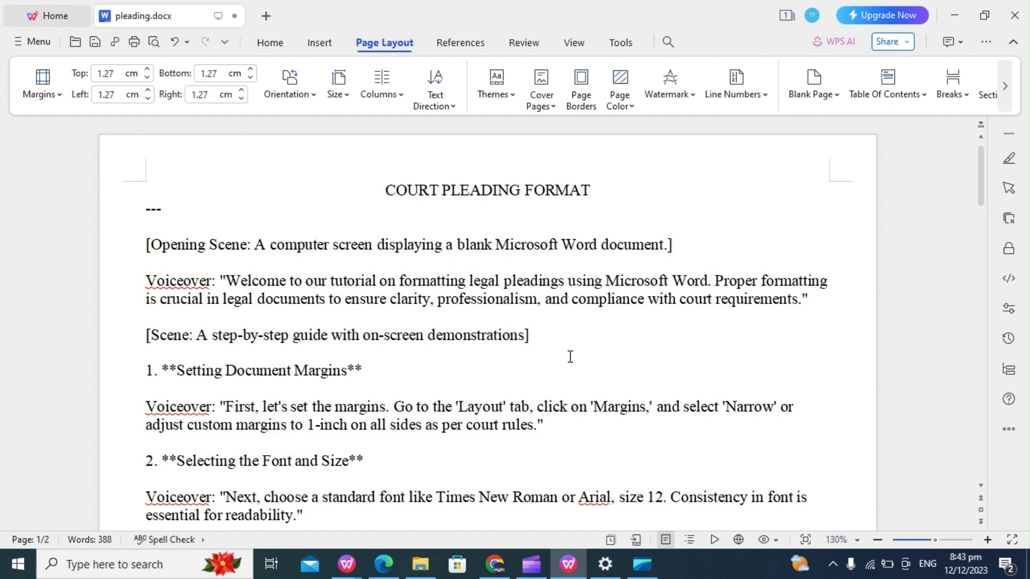
Select all the text in pleading.docx with Ctrl+A.
{"action": "scroll", "coordinate": [570, 356], "scroll_direction": "down", "scroll_amount": 1}
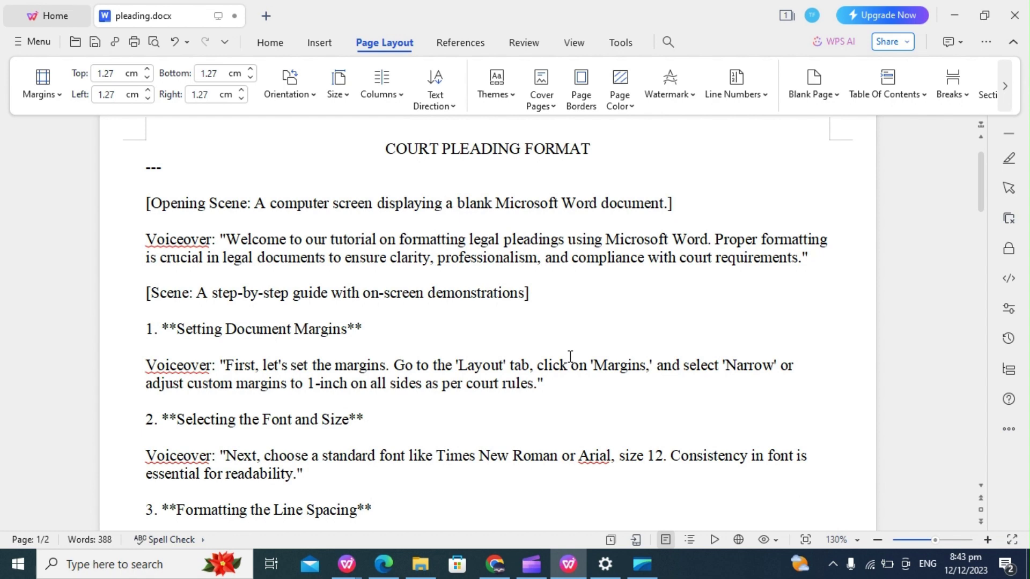
{"action": "key", "text": "ctrl+a"}
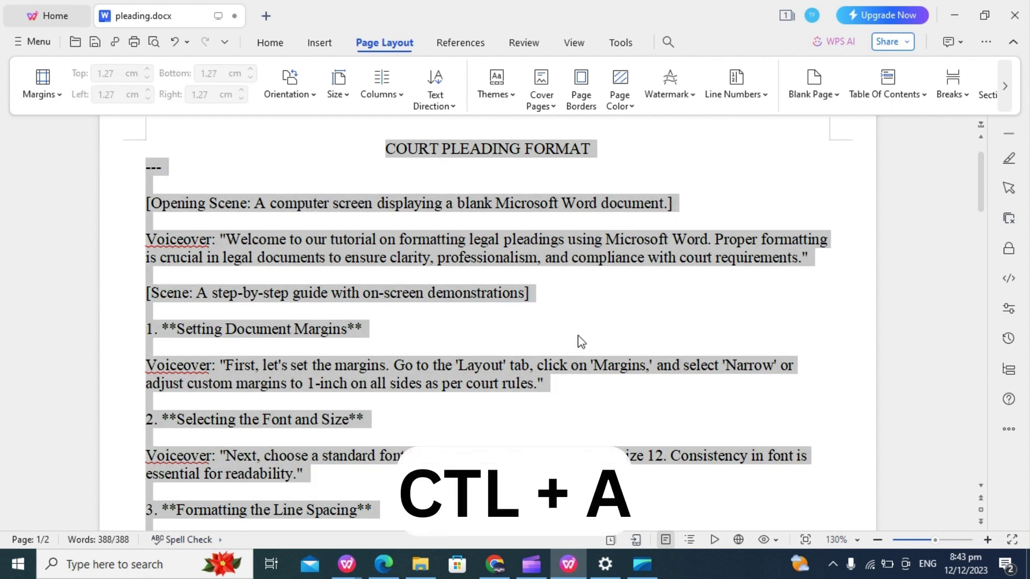
Apply the Narrow margin preset, 1.27 cm on all four sides.
{"action": "scroll", "coordinate": [468, 316], "scroll_direction": "up", "scroll_amount": 1}
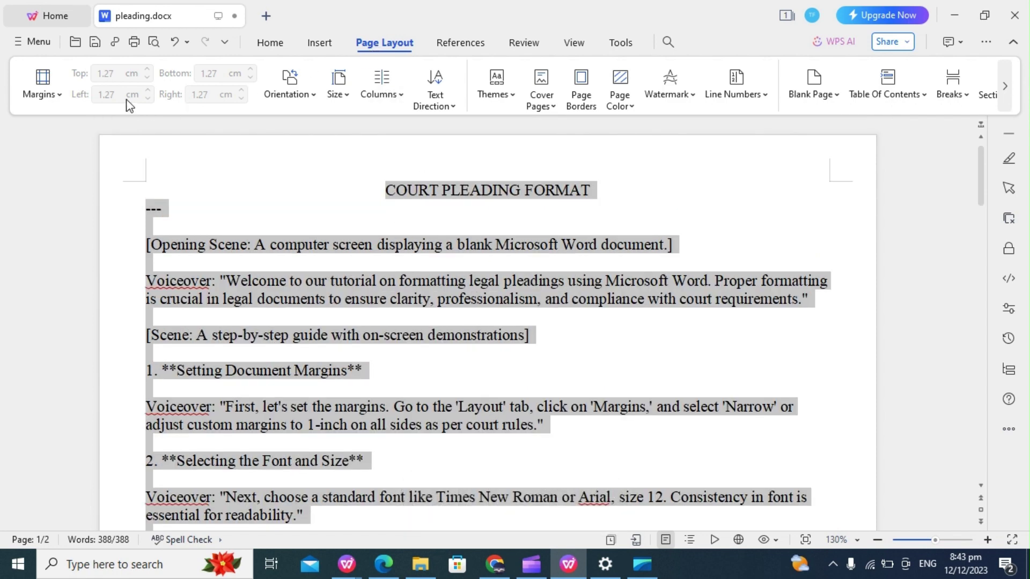
{"action": "left_click", "coordinate": [60, 96]}
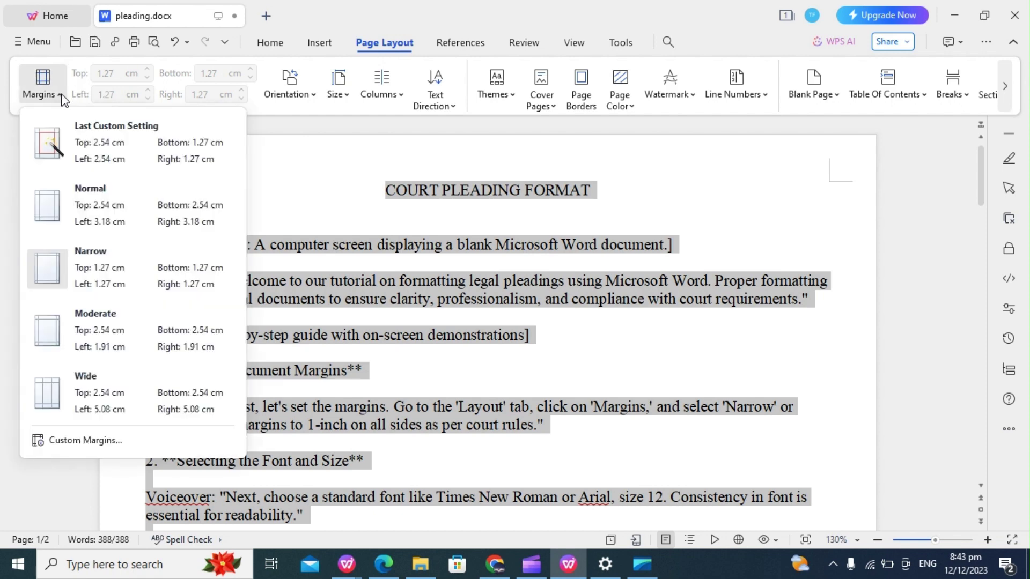
{"action": "left_click", "coordinate": [94, 262]}
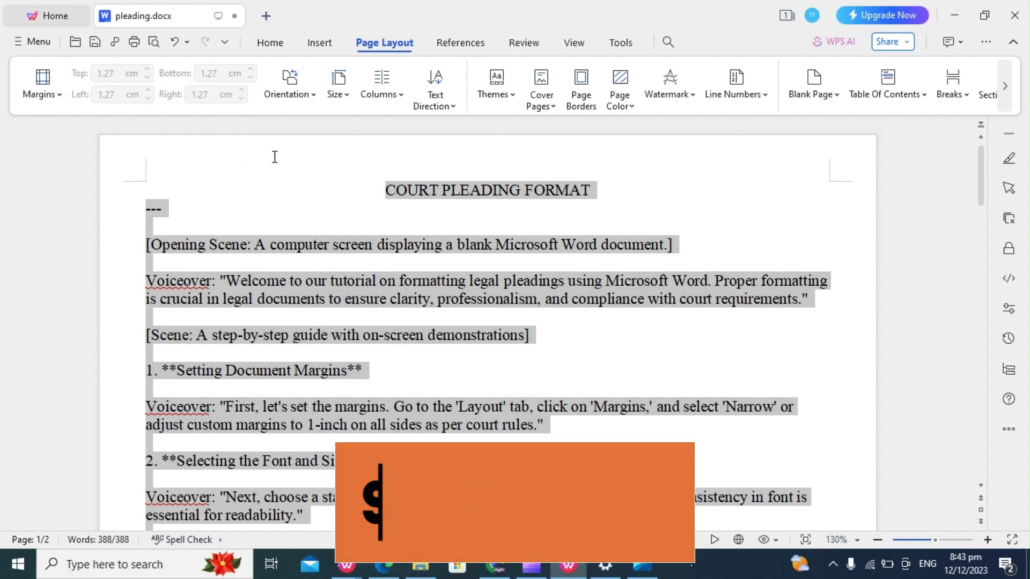
Set the selected text to Times New Roman, size 12.
{"action": "left_click", "coordinate": [272, 44]}
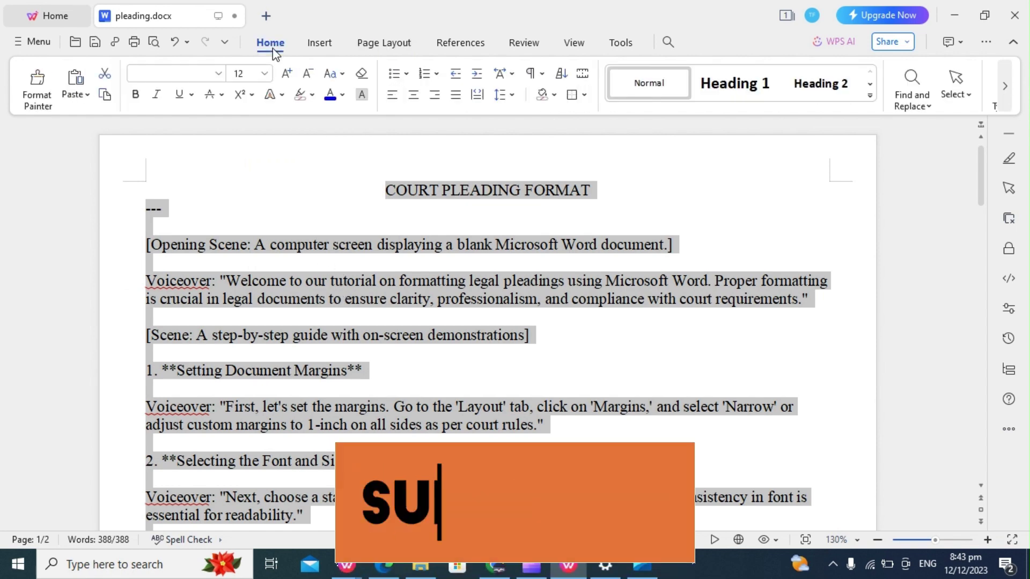
{"action": "left_click", "coordinate": [220, 76]}
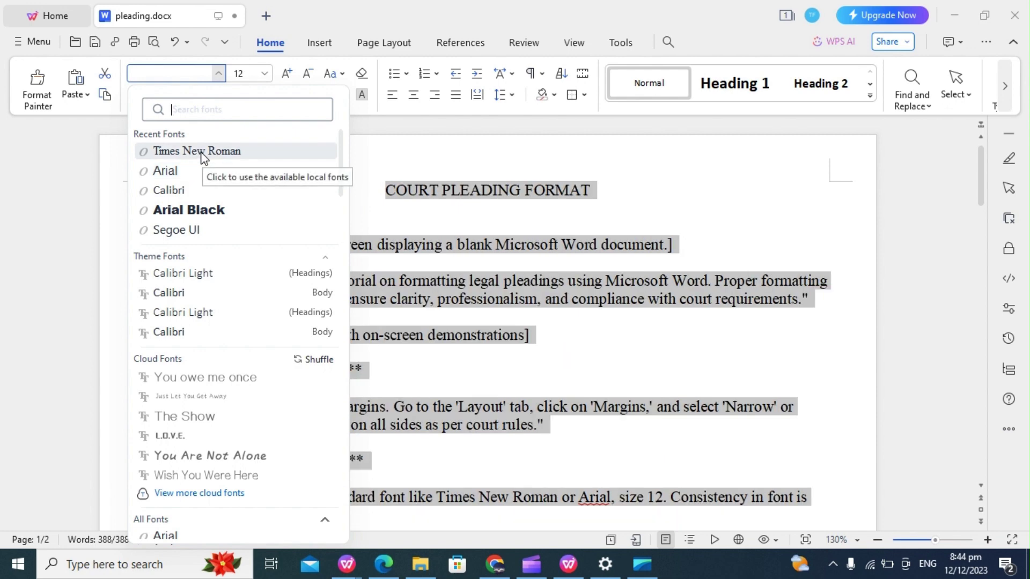
{"action": "left_click", "coordinate": [201, 152]}
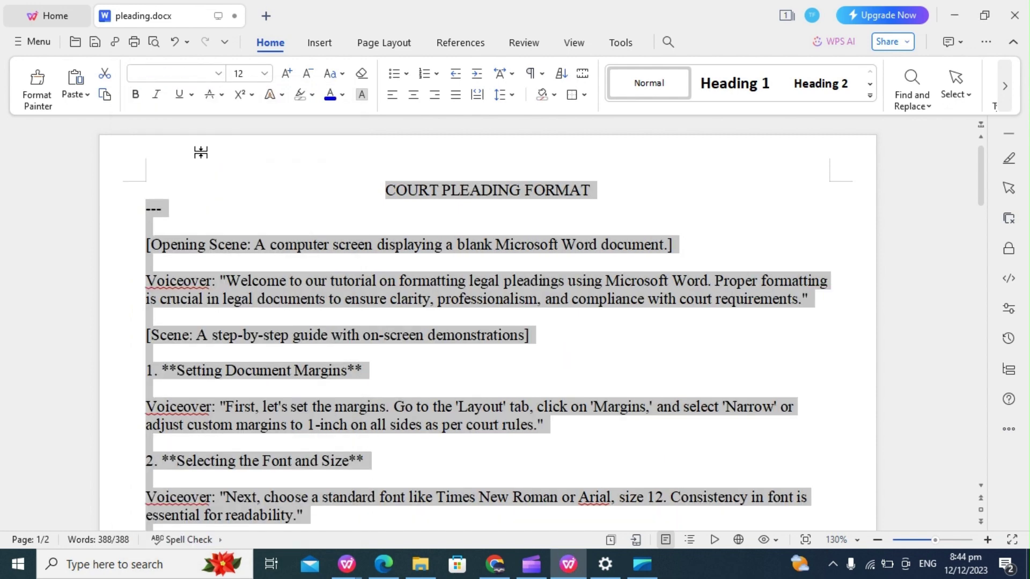
{"action": "left_click", "coordinate": [264, 75]}
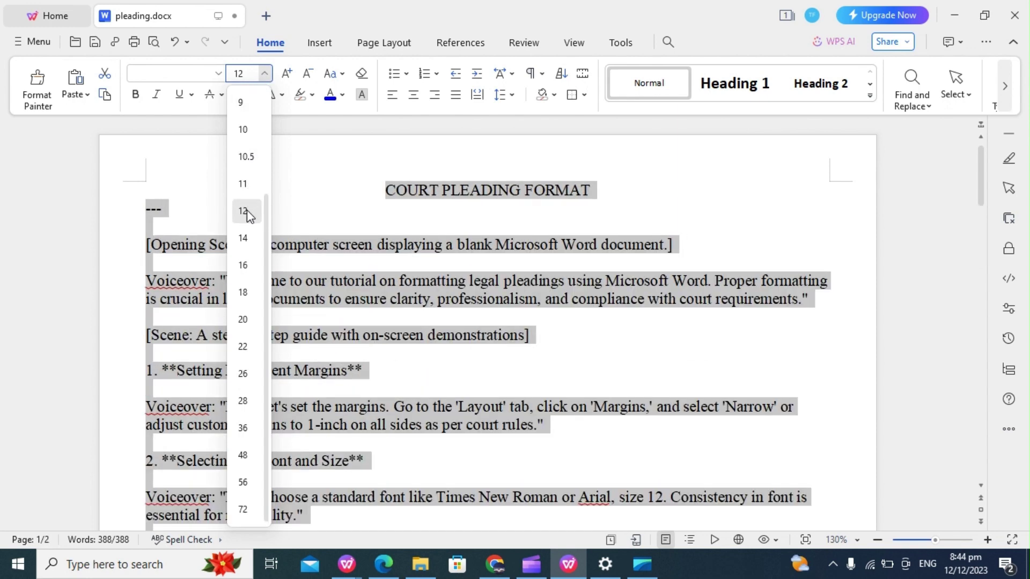
{"action": "left_click", "coordinate": [246, 211]}
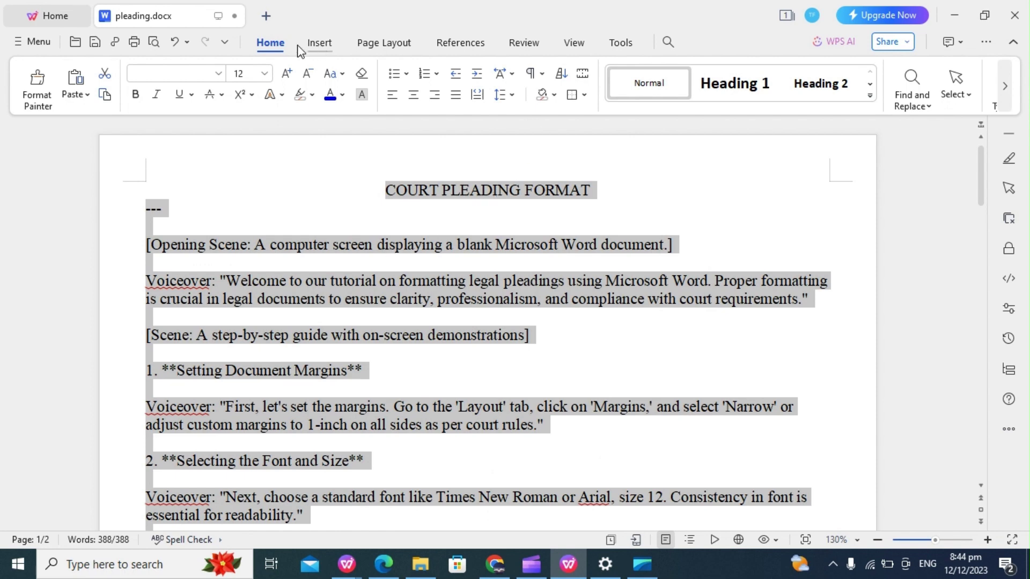
Apply 2.0 line spacing to all the selected text.
{"action": "left_click", "coordinate": [514, 99]}
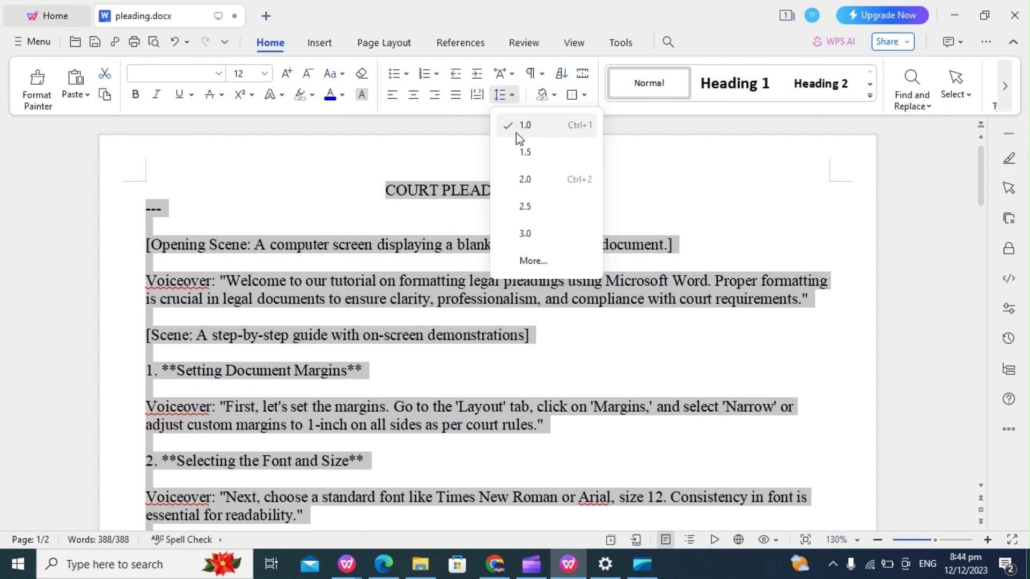
{"action": "left_click", "coordinate": [524, 181]}
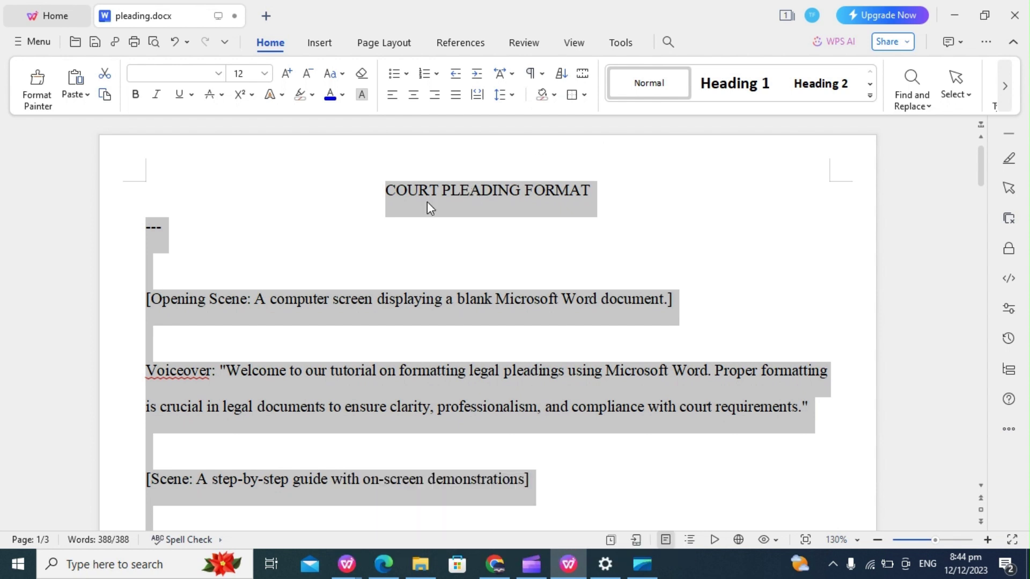
Apply a Box page border to the whole document and check the pages.
{"action": "key", "text": "alt+p"}
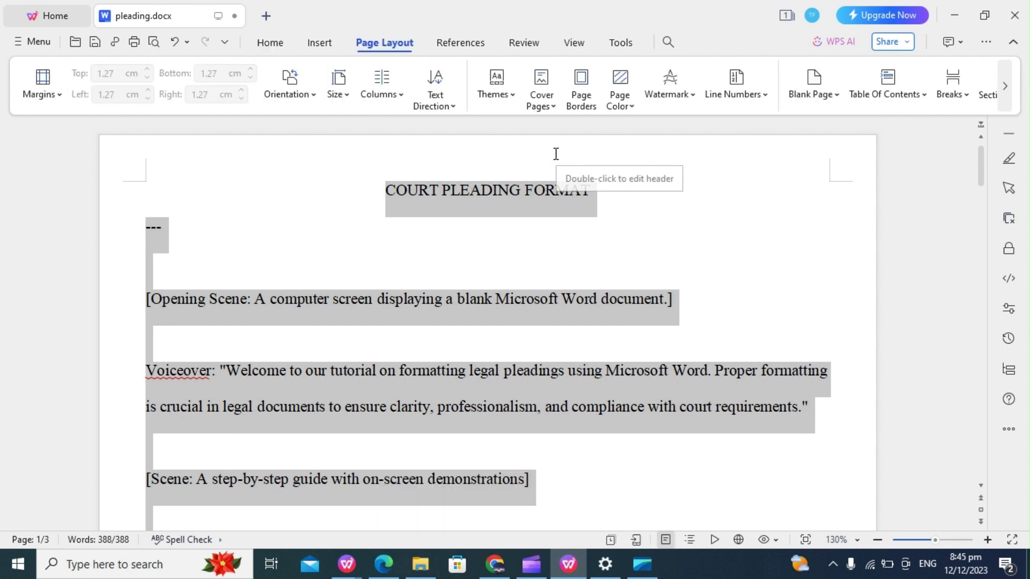
{"action": "left_click", "coordinate": [582, 96]}
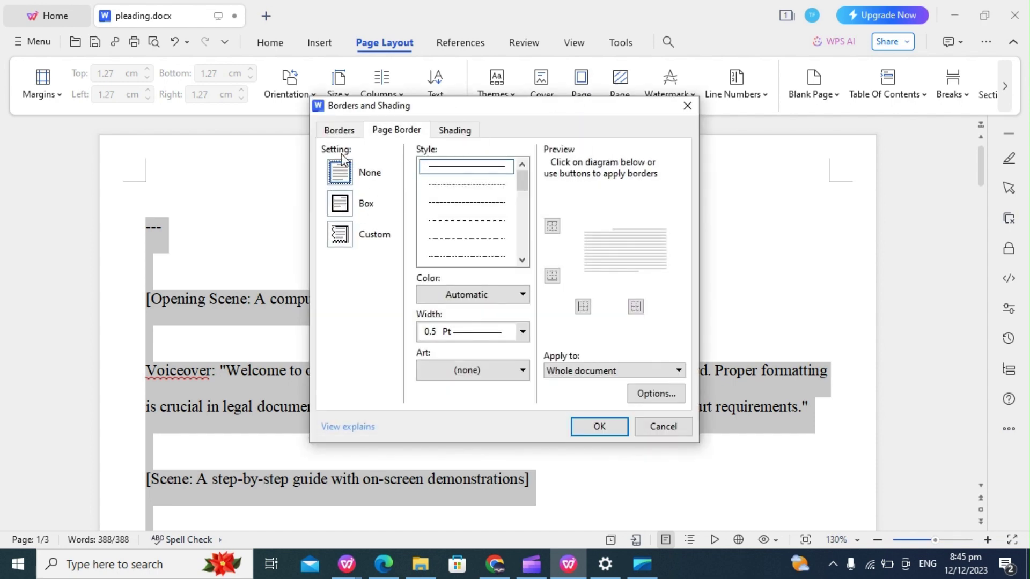
{"action": "left_click", "coordinate": [347, 202]}
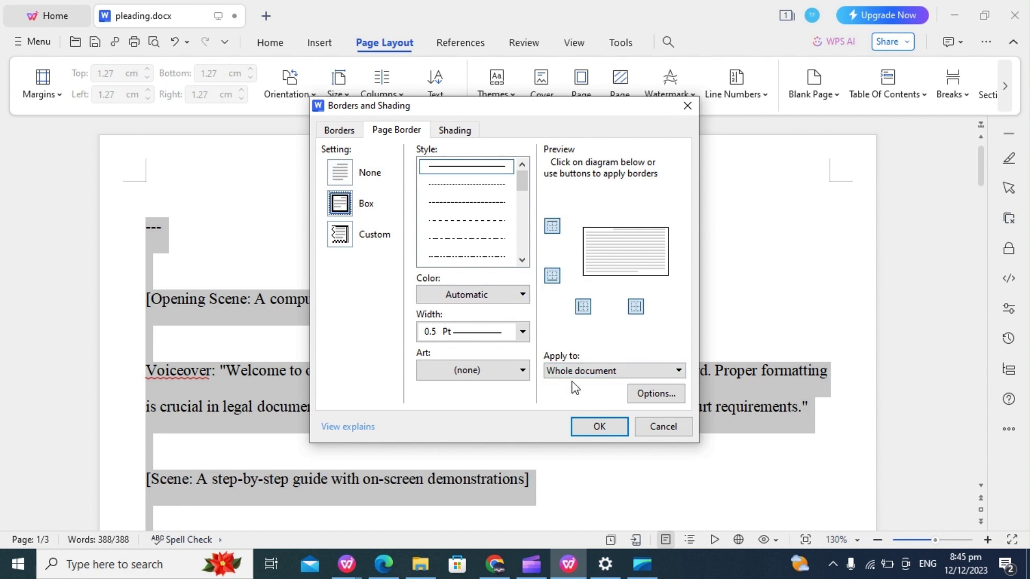
{"action": "left_click", "coordinate": [593, 432]}
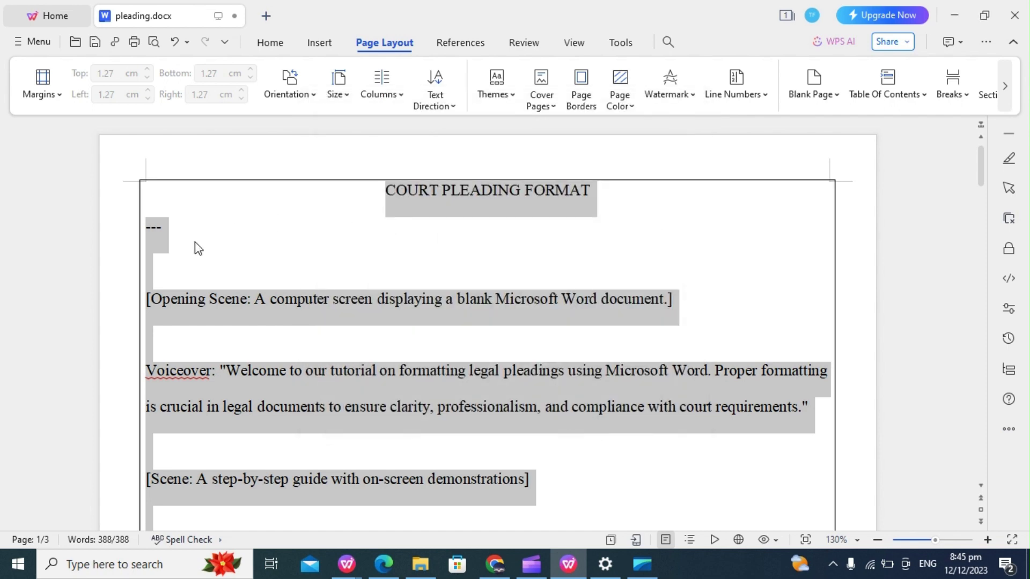
{"action": "scroll", "coordinate": [232, 307], "scroll_direction": "down", "scroll_amount": 5}
{"action": "scroll", "coordinate": [233, 307], "scroll_direction": "down", "scroll_amount": 10}
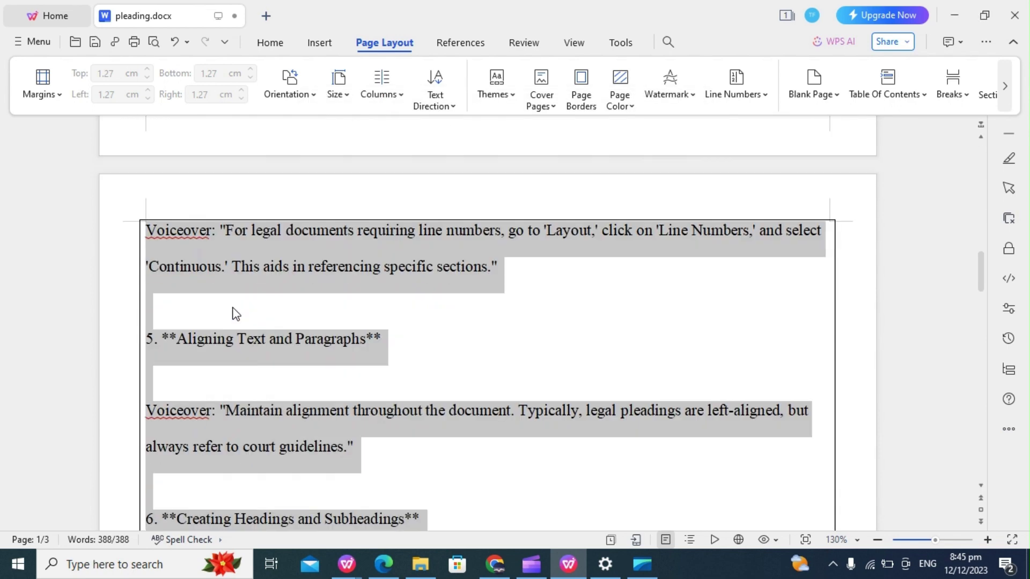
{"action": "scroll", "coordinate": [236, 314], "scroll_direction": "up", "scroll_amount": 15}
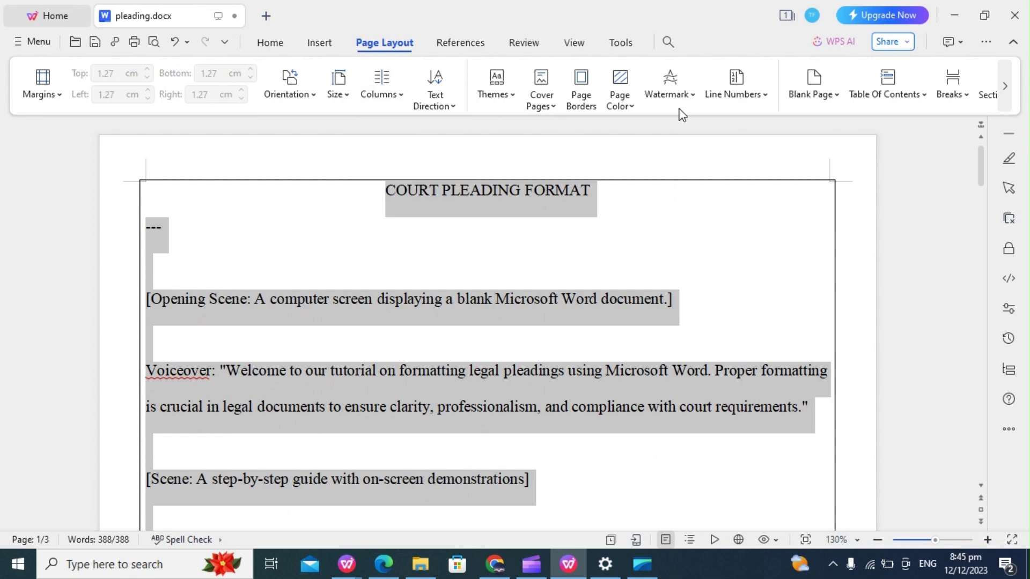
Add line numbers that restart on each page and review the later pages.
{"action": "left_click", "coordinate": [727, 91]}
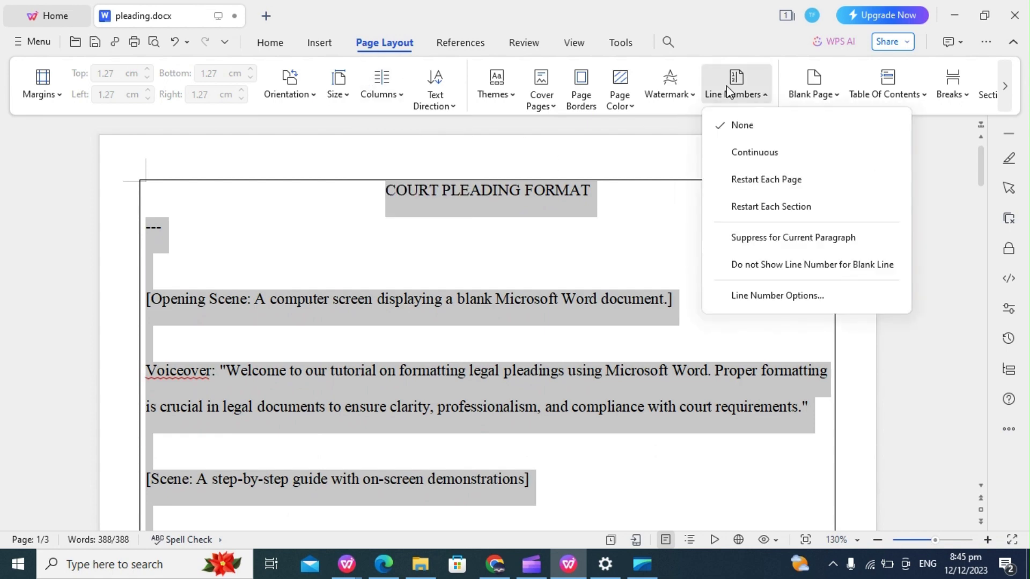
{"action": "left_click", "coordinate": [771, 181]}
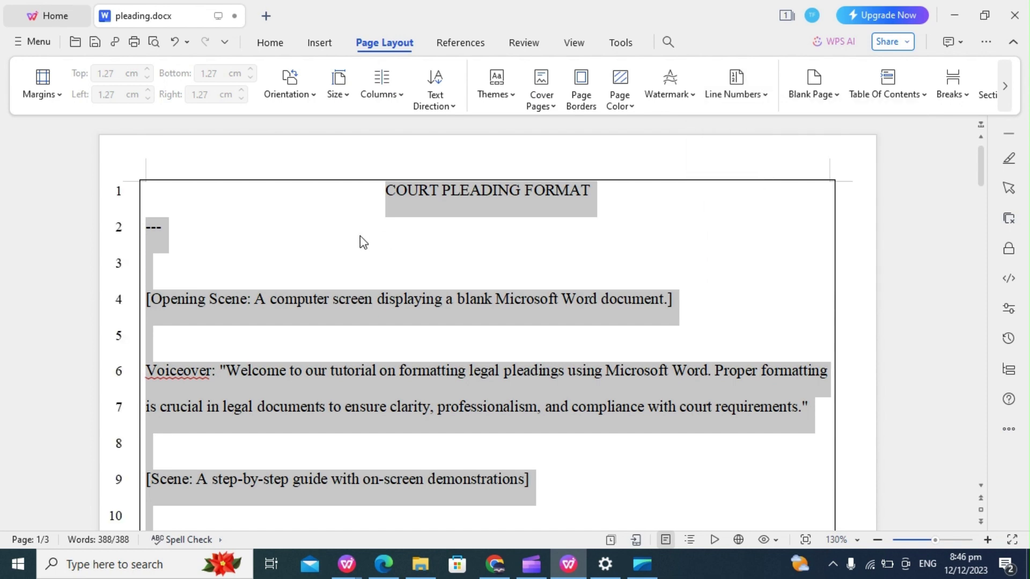
{"action": "scroll", "coordinate": [214, 372], "scroll_direction": "down", "scroll_amount": 3}
{"action": "scroll", "coordinate": [214, 373], "scroll_direction": "down", "scroll_amount": 15}
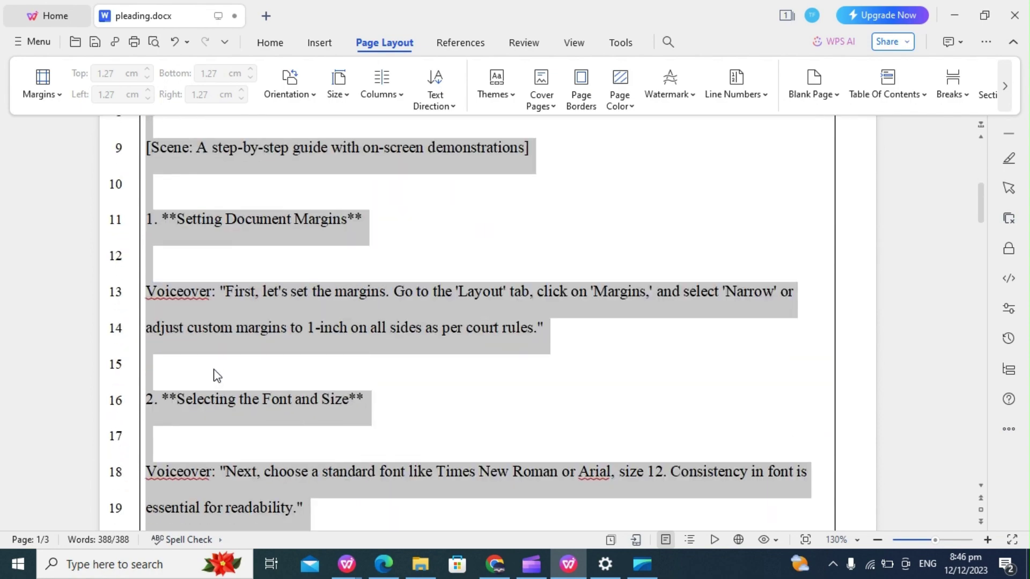
{"action": "scroll", "coordinate": [214, 371], "scroll_direction": "down", "scroll_amount": 5}
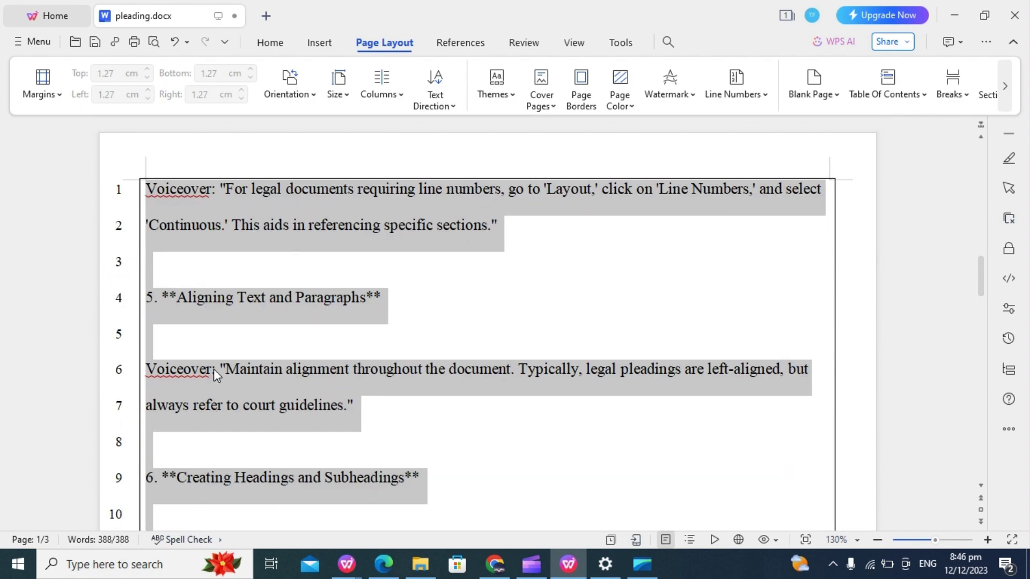
{"action": "scroll", "coordinate": [214, 370], "scroll_direction": "up", "scroll_amount": 3}
{"action": "scroll", "coordinate": [214, 370], "scroll_direction": "down", "scroll_amount": 4}
{"action": "scroll", "coordinate": [214, 370], "scroll_direction": "down", "scroll_amount": 7}
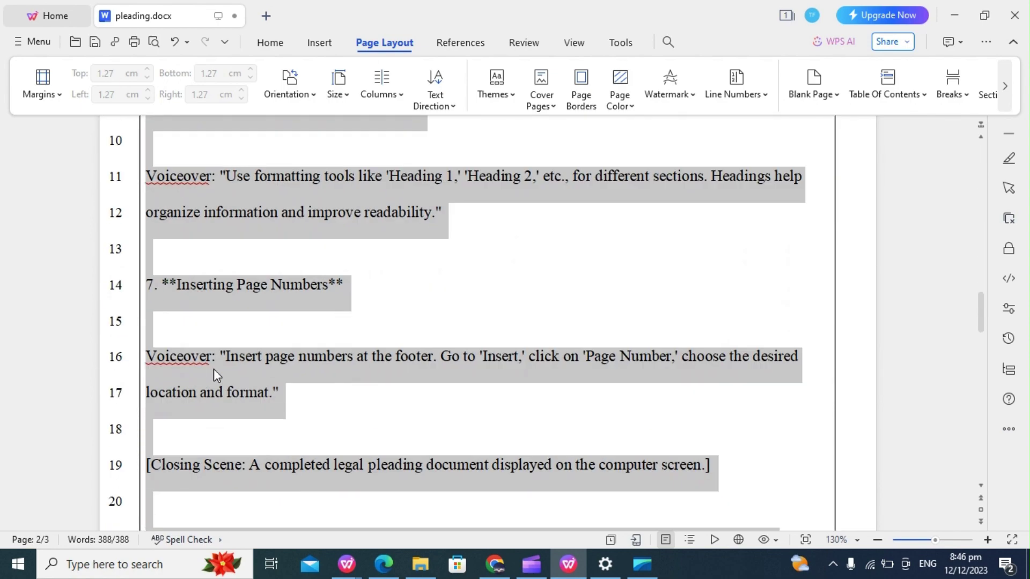
{"action": "scroll", "coordinate": [214, 370], "scroll_direction": "down", "scroll_amount": 2}
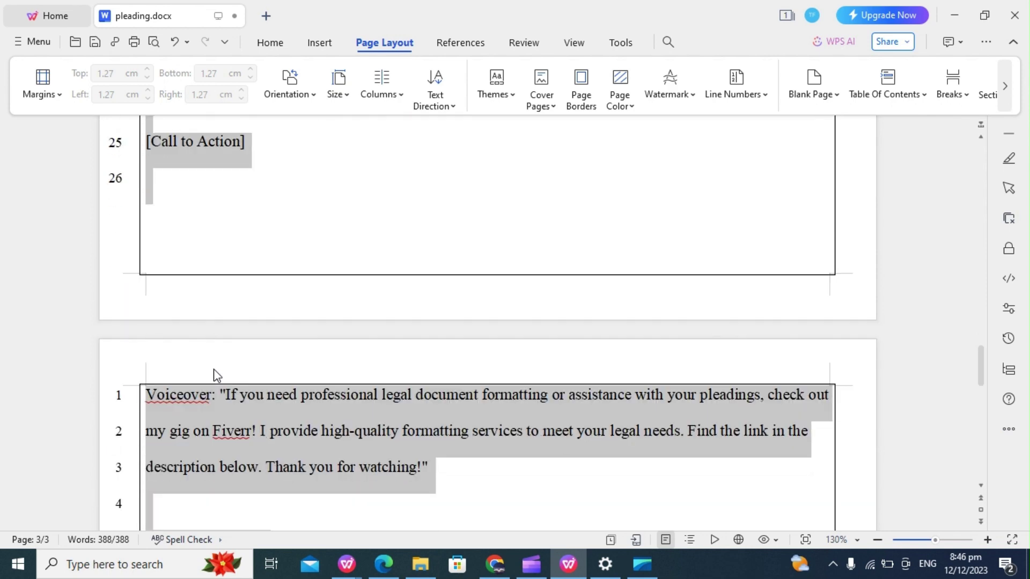
Return to the title on page 1 and deselect the text.
{"action": "scroll", "coordinate": [289, 317], "scroll_direction": "up", "scroll_amount": 10}
{"action": "scroll", "coordinate": [289, 317], "scroll_direction": "up", "scroll_amount": 7}
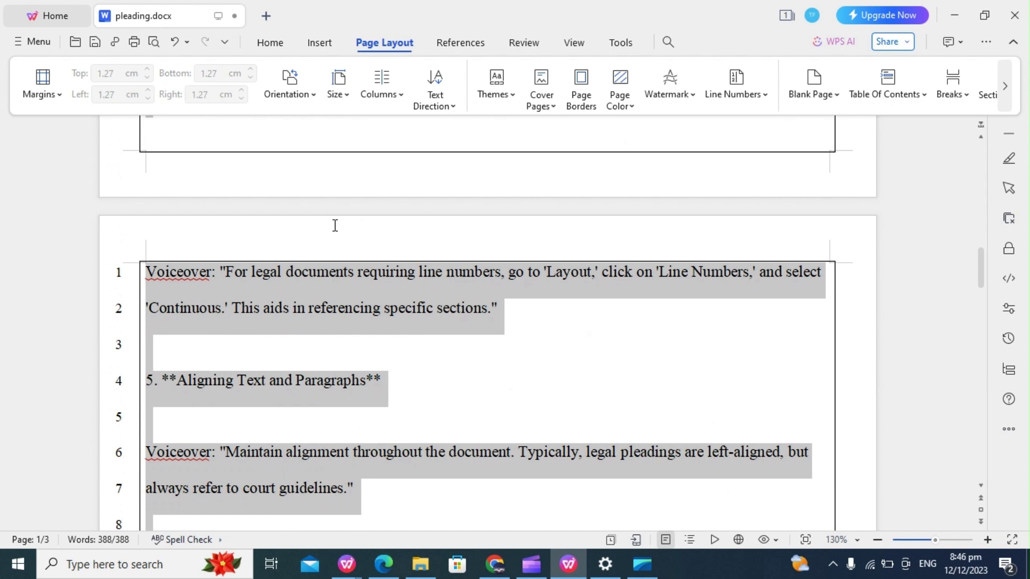
{"action": "scroll", "coordinate": [345, 261], "scroll_direction": "down", "scroll_amount": 6}
{"action": "scroll", "coordinate": [334, 226], "scroll_direction": "up", "scroll_amount": 2}
{"action": "scroll", "coordinate": [335, 226], "scroll_direction": "up", "scroll_amount": 4}
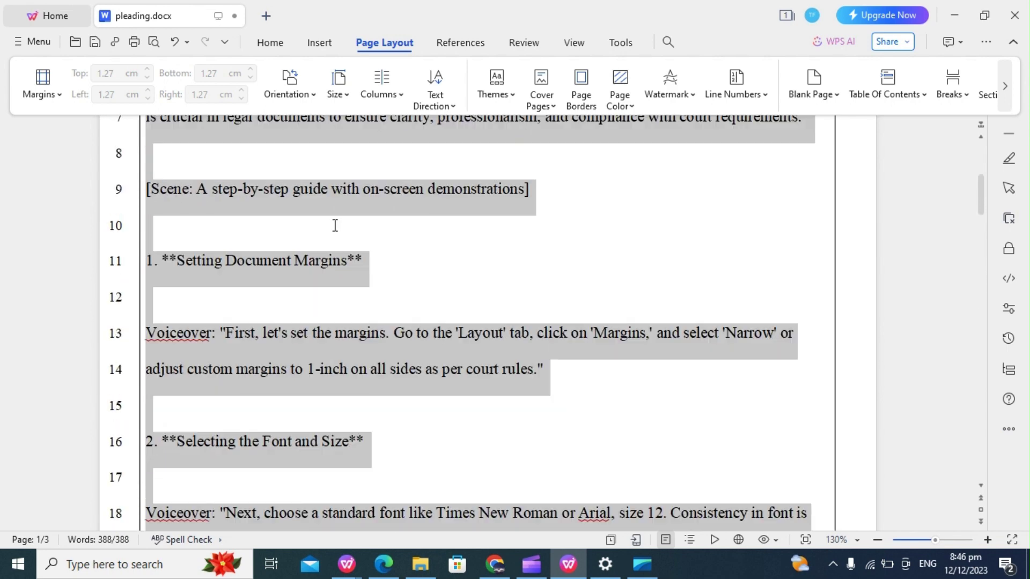
{"action": "scroll", "coordinate": [334, 226], "scroll_direction": "up", "scroll_amount": 1}
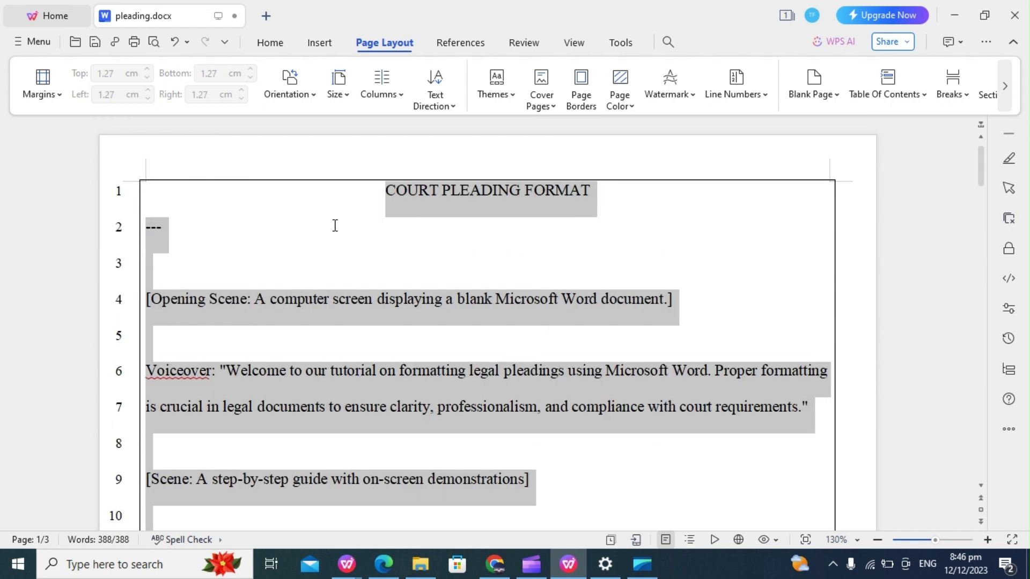
{"action": "left_click", "coordinate": [335, 226]}
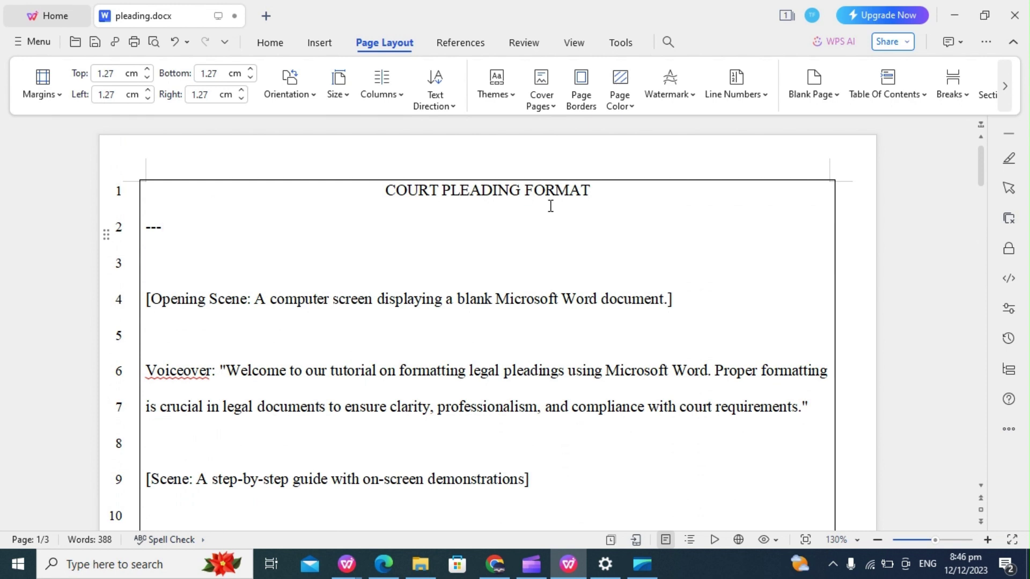
Make the COURT PLEADING FORMAT title a centred Heading 1.
{"action": "left_click", "coordinate": [603, 193]}
{"action": "left_click_drag", "start_coordinate": [603, 193], "coordinate": [386, 193]}
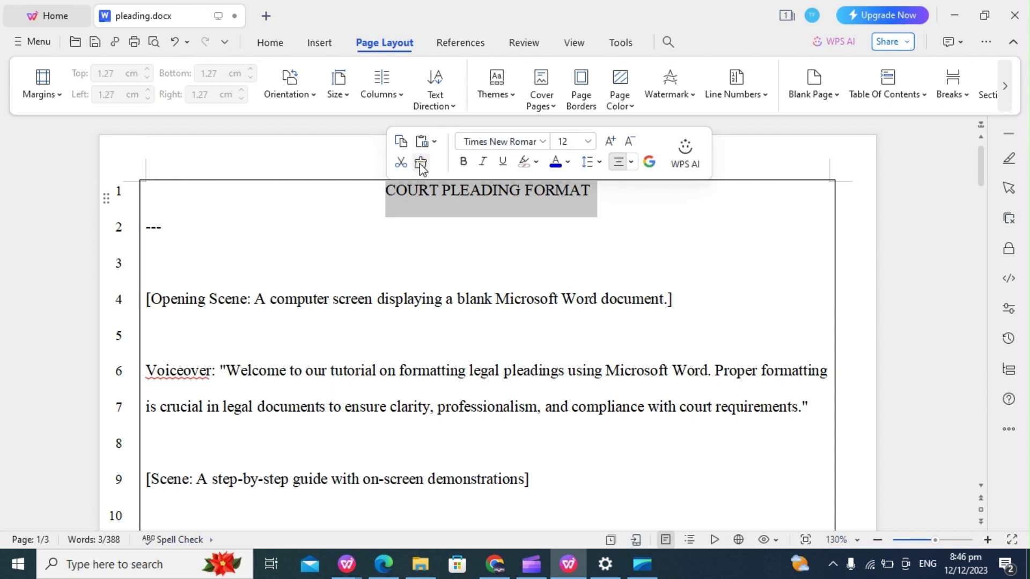
{"action": "left_click", "coordinate": [272, 45]}
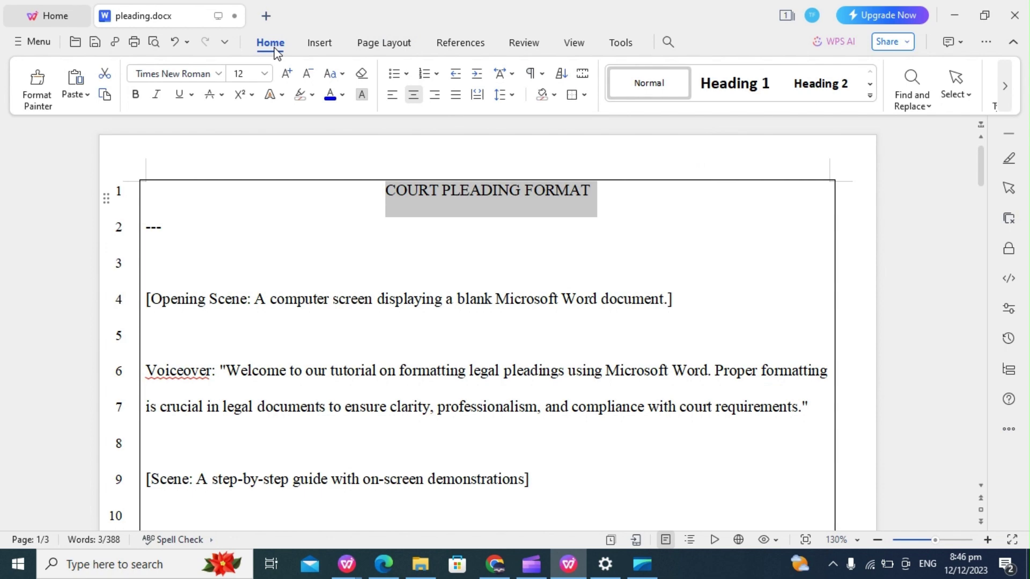
{"action": "left_click", "coordinate": [723, 86]}
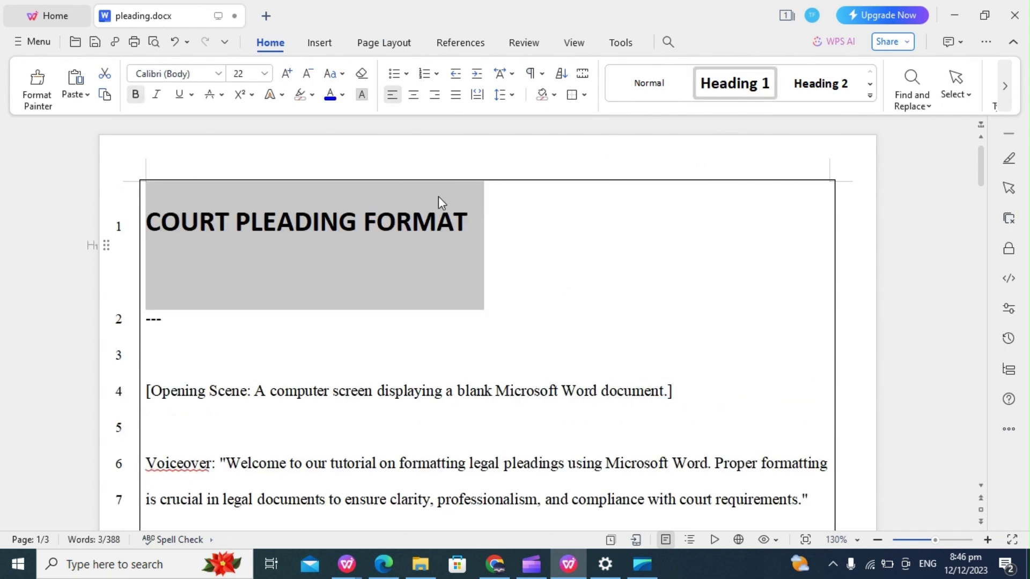
{"action": "left_click", "coordinate": [414, 94]}
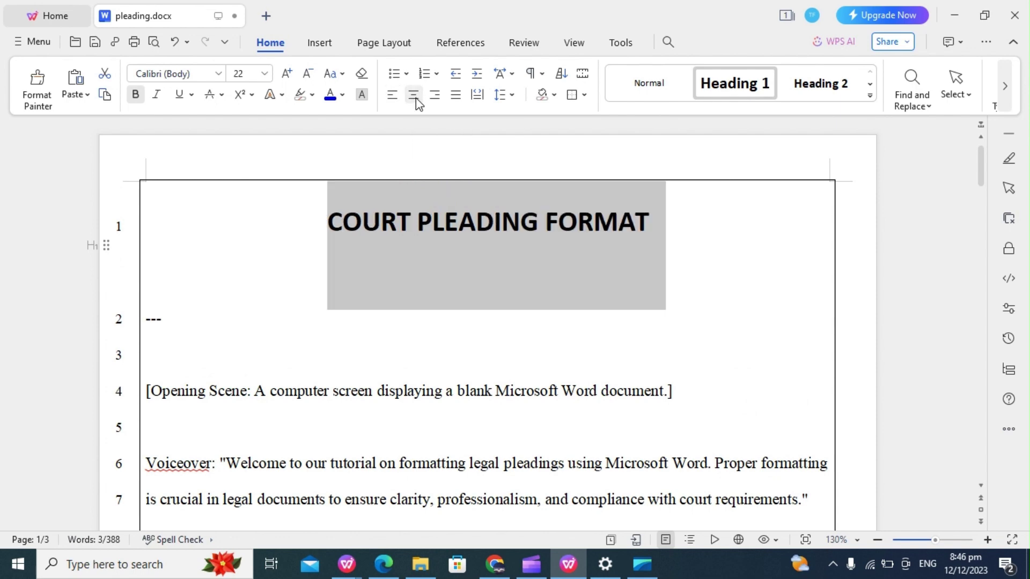
Delete the dashes line and the blank line under the title.
{"action": "left_click", "coordinate": [310, 318]}
{"action": "key", "text": "BackSpace"}
{"action": "key", "text": "BackSpace"}
{"action": "key", "text": "BackSpace"}
{"action": "key", "text": "BackSpace"}
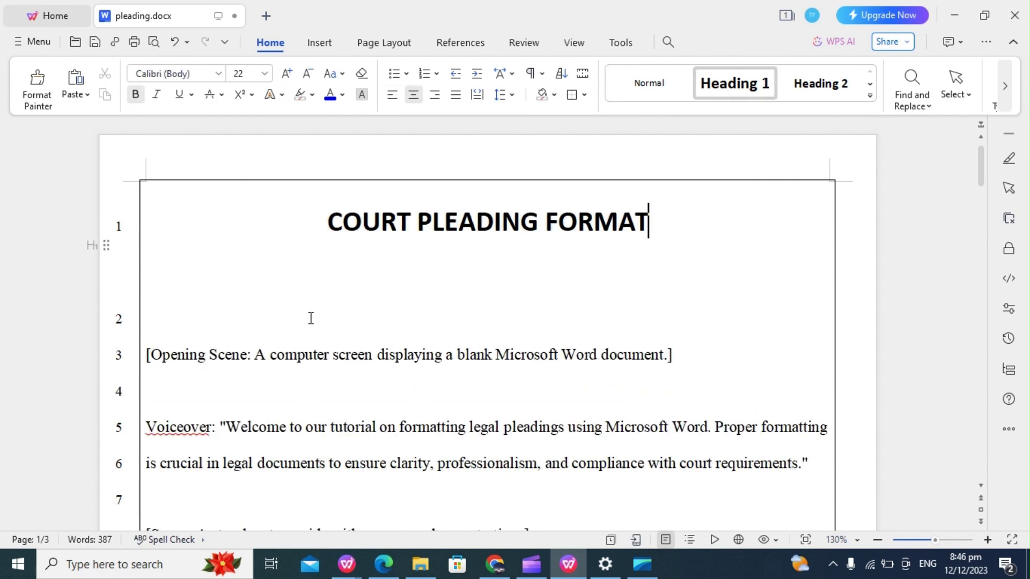
{"action": "key", "text": "Delete"}
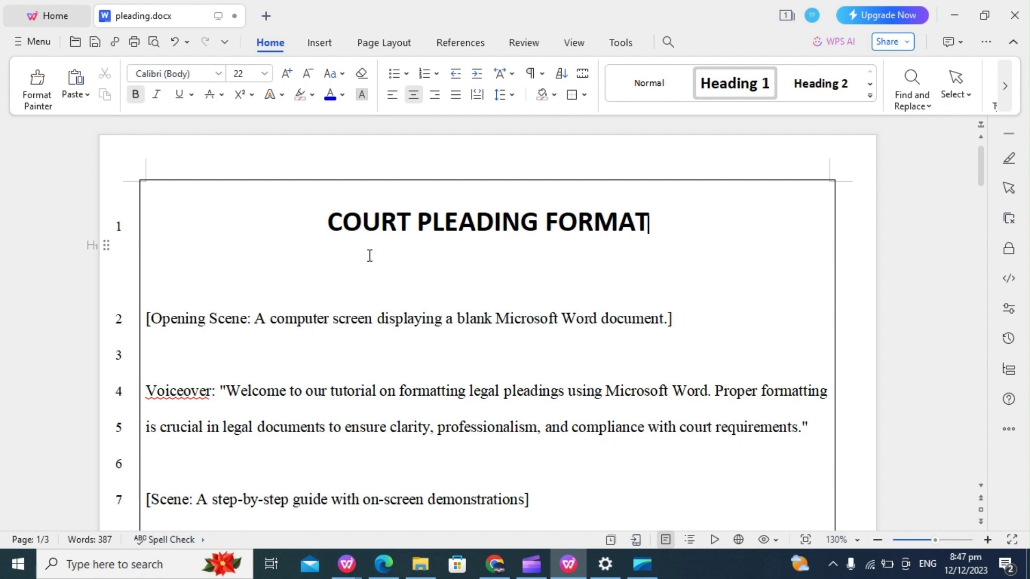
Insert centred page numbers in the footer and check them on each page.
{"action": "left_click", "coordinate": [320, 44]}
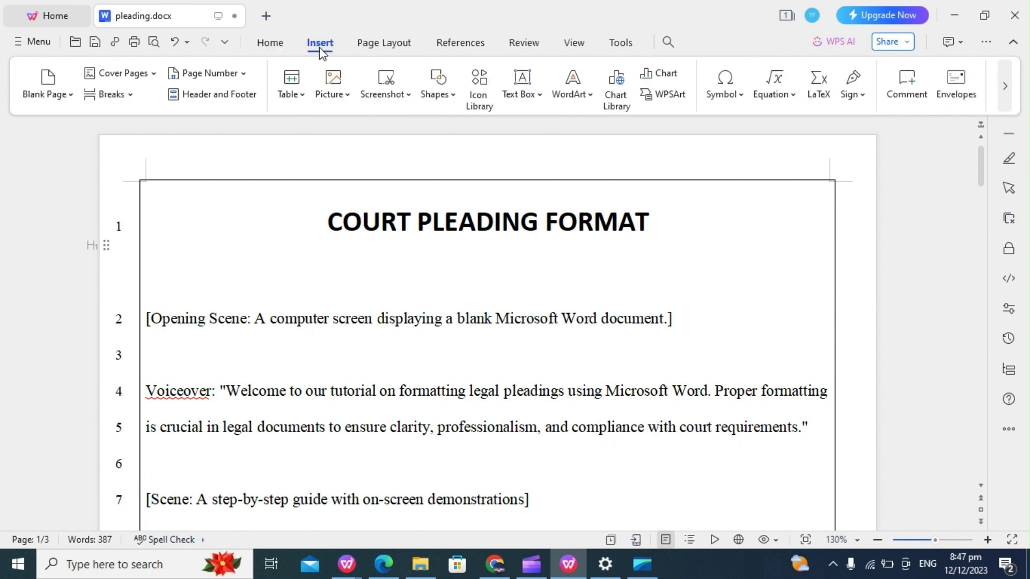
{"action": "left_click", "coordinate": [234, 78]}
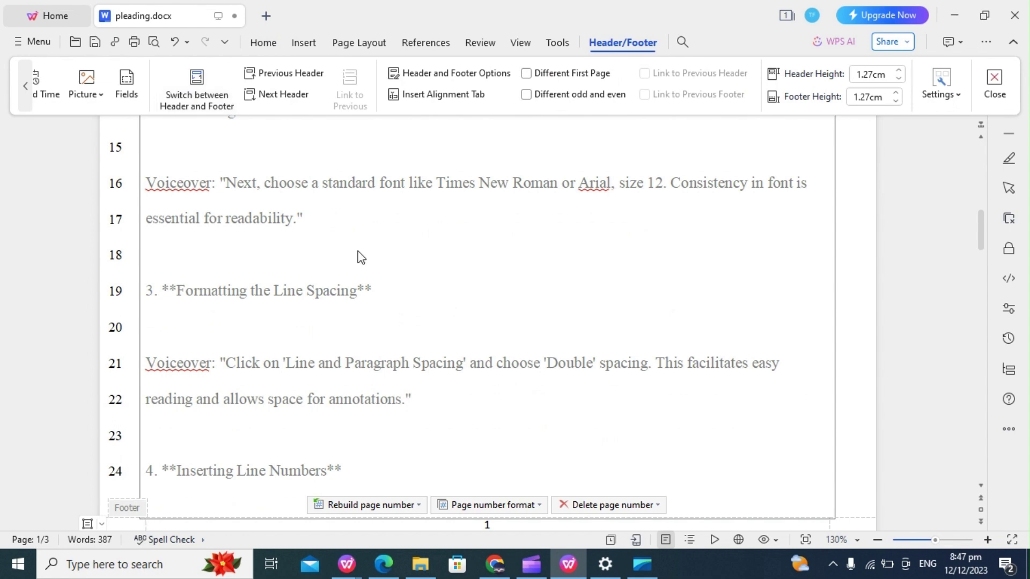
{"action": "scroll", "coordinate": [443, 368], "scroll_direction": "down", "scroll_amount": 3}
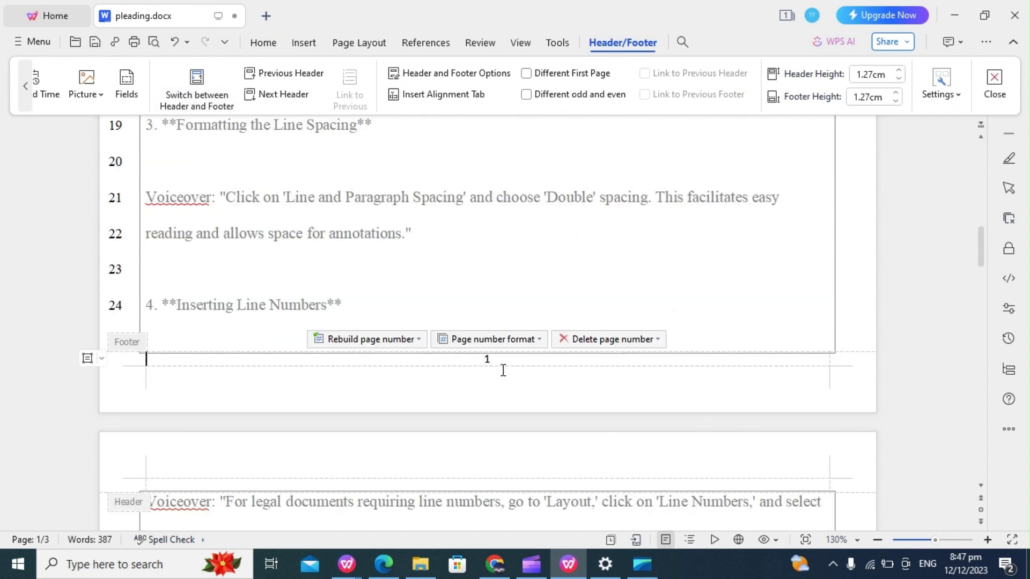
{"action": "scroll", "coordinate": [502, 368], "scroll_direction": "down", "scroll_amount": 4}
{"action": "scroll", "coordinate": [499, 363], "scroll_direction": "down", "scroll_amount": 16}
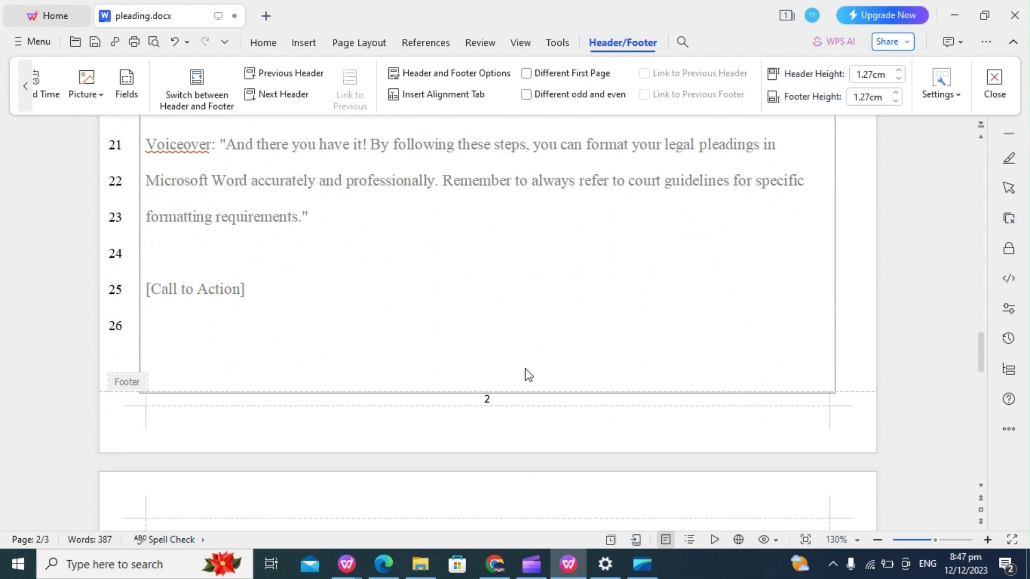
{"action": "scroll", "coordinate": [512, 352], "scroll_direction": "down", "scroll_amount": 2}
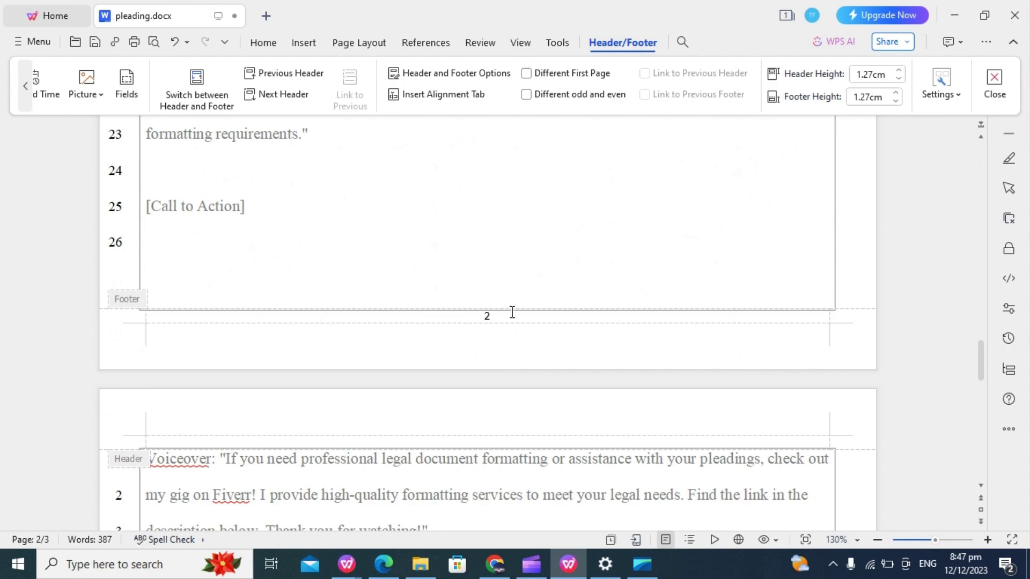
{"action": "left_click", "coordinate": [496, 340]}
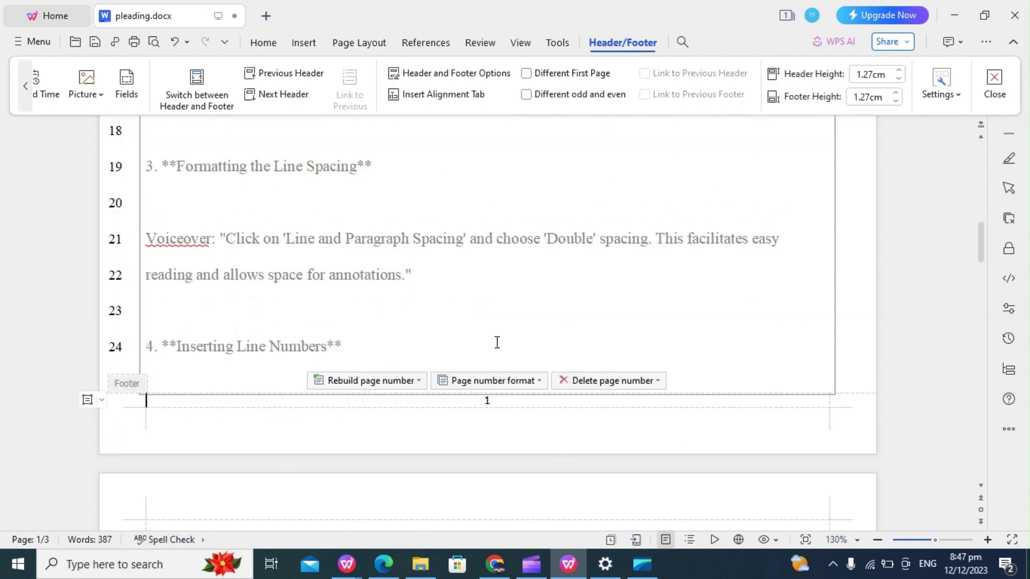
{"action": "scroll", "coordinate": [490, 340], "scroll_direction": "down", "scroll_amount": 2}
{"action": "scroll", "coordinate": [487, 329], "scroll_direction": "down", "scroll_amount": 10}
{"action": "scroll", "coordinate": [491, 329], "scroll_direction": "down", "scroll_amount": 12}
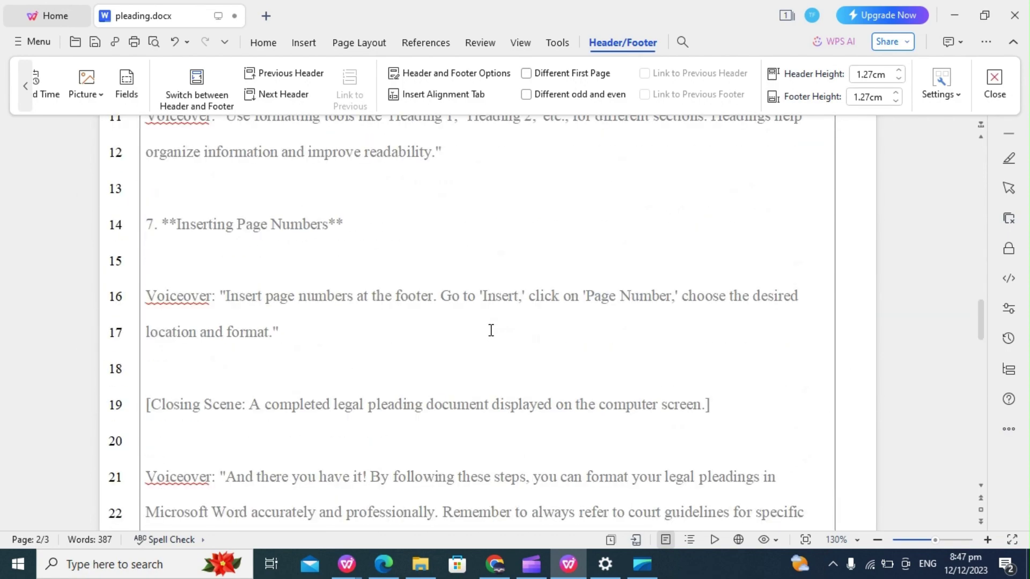
{"action": "scroll", "coordinate": [504, 462], "scroll_direction": "down", "scroll_amount": 20}
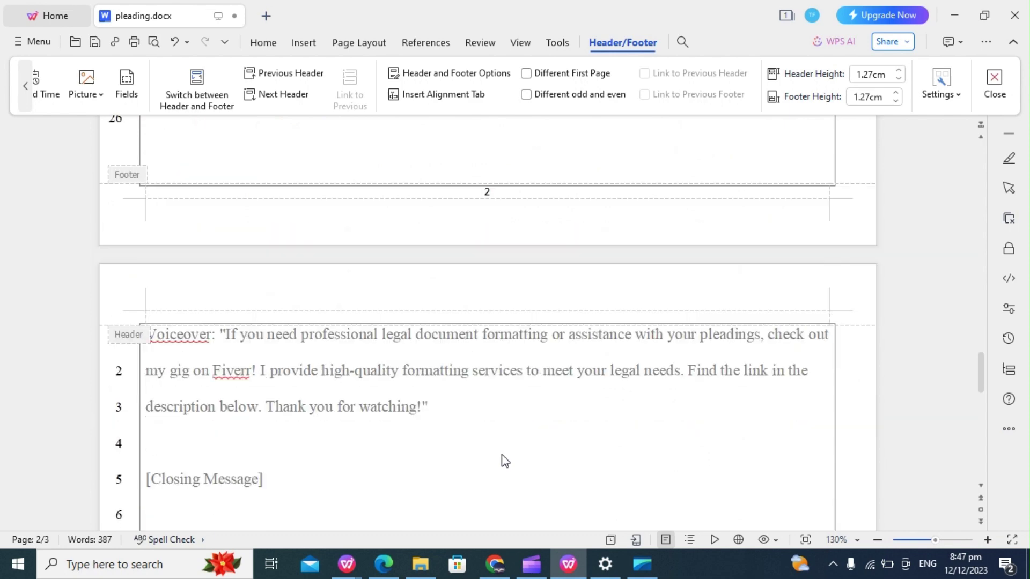
{"action": "scroll", "coordinate": [504, 462], "scroll_direction": "up", "scroll_amount": 20}
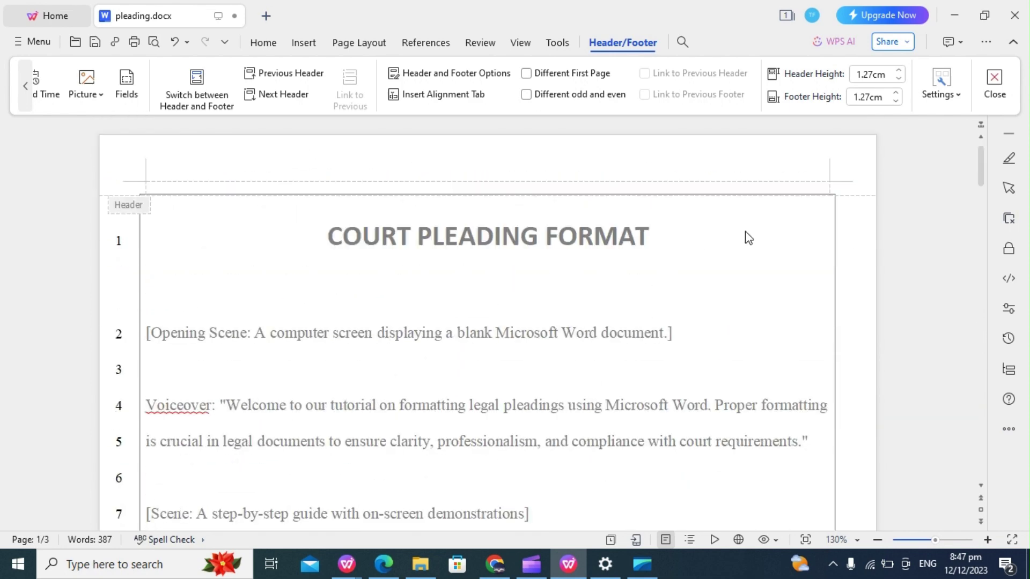
Exit footer editing and scroll through the body text.
{"action": "left_click", "coordinate": [995, 86]}
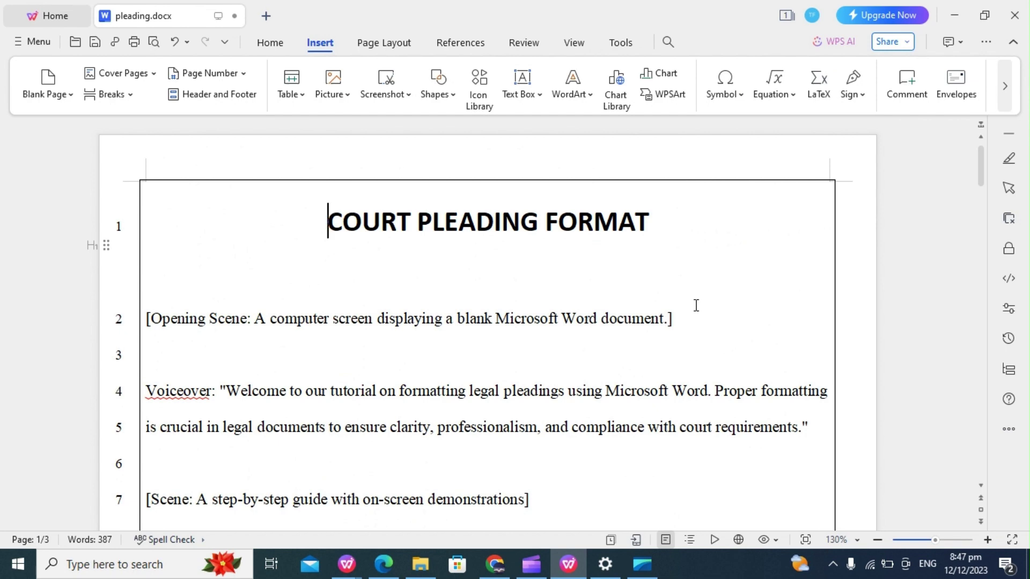
{"action": "scroll", "coordinate": [695, 305], "scroll_direction": "down", "scroll_amount": 5}
{"action": "scroll", "coordinate": [696, 305], "scroll_direction": "down", "scroll_amount": 6}
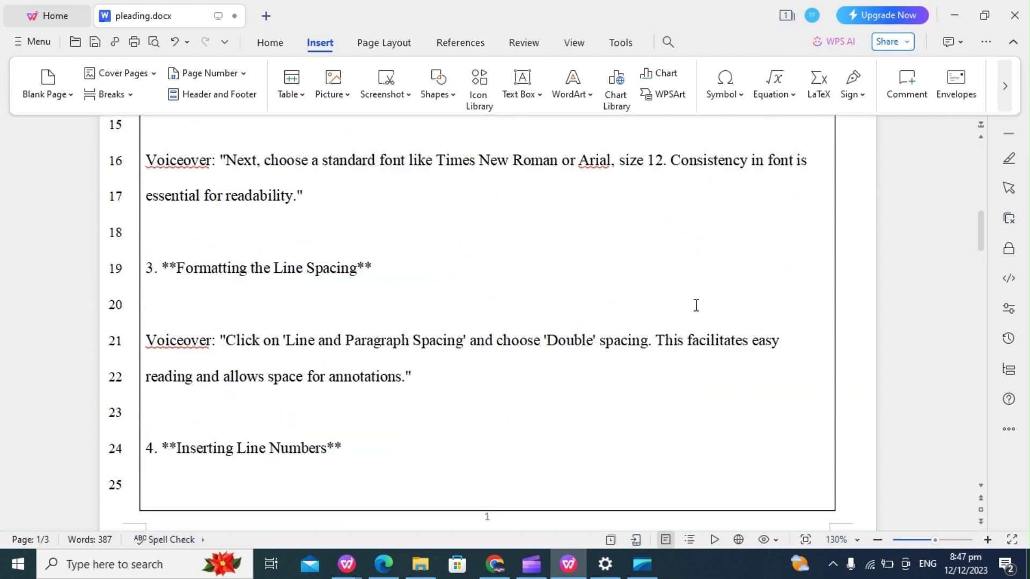
{"action": "scroll", "coordinate": [696, 305], "scroll_direction": "up", "scroll_amount": 4}
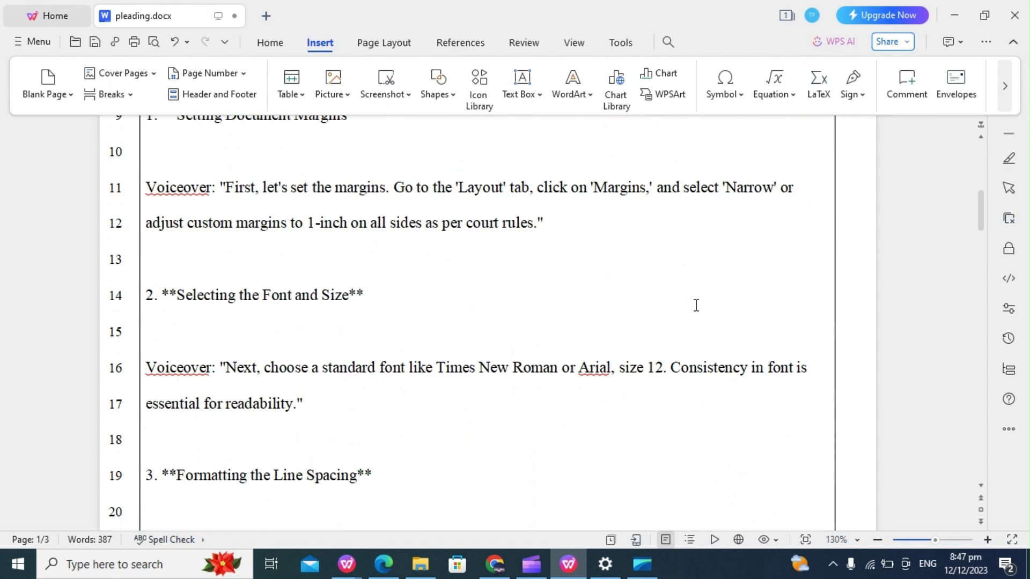